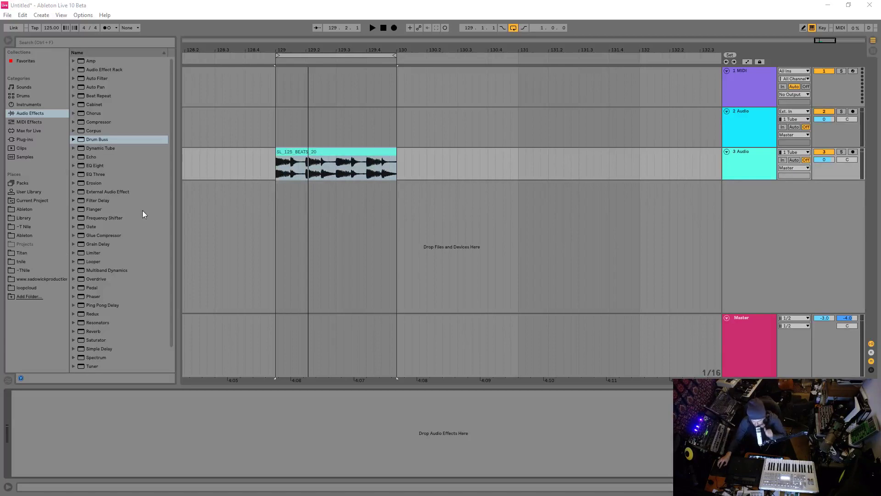
# - Audition the SL_125_BEATS_20 drum loop clip by playing and stopping it
pyautogui.click(325, 152)
pyautogui.press('space')
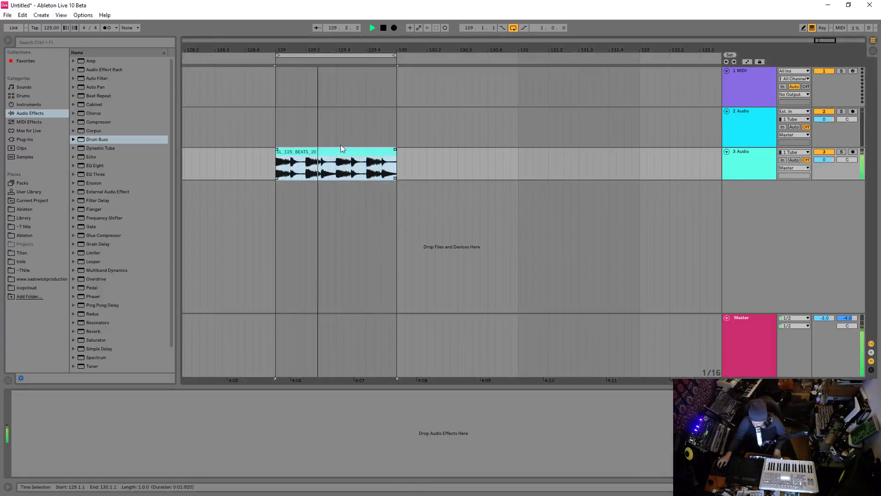
pyautogui.press('space')
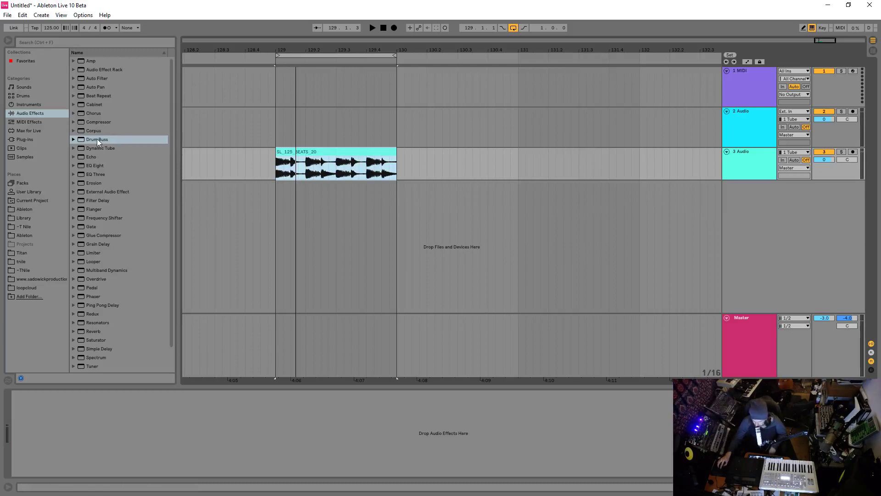
# - Add Drum Buss to the 3 Audio track and show the Info View help panel
pyautogui.moveTo(97, 139); pyautogui.dragTo(290, 171)
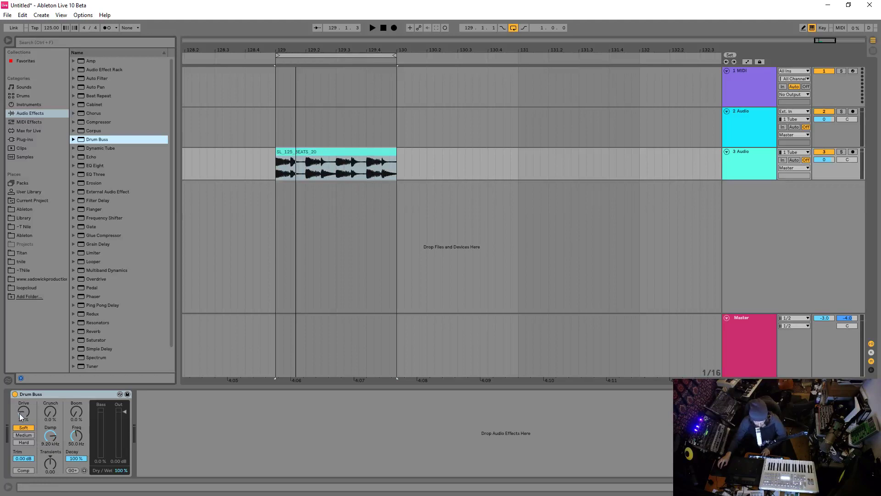
pyautogui.hotkey('shift', '?')
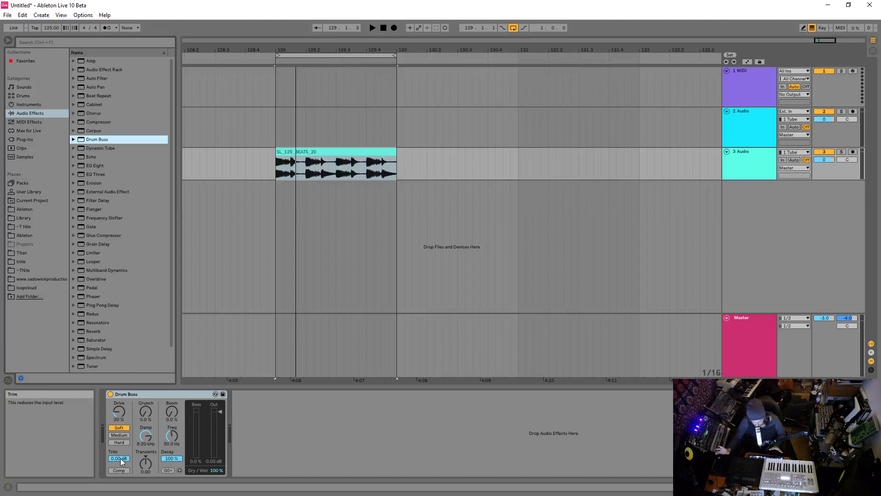
# - Lower Drum Buss Trim to -10.9 dB, then return it to the 0.00 dB default
pyautogui.moveTo(120, 458); pyautogui.dragTo(121, 477)
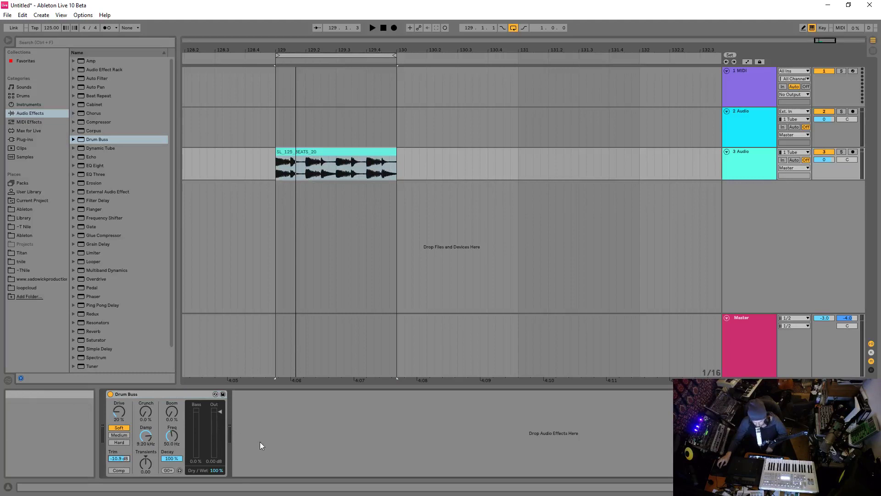
pyautogui.rightClick(125, 411)
pyautogui.click(151, 435)
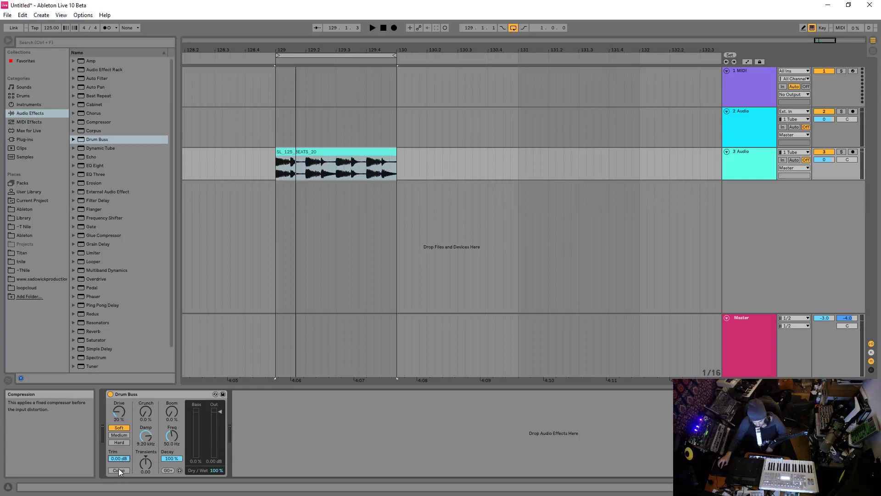
# - Turn on Drum Buss Comp, then try a Compressor before it and delete it
pyautogui.click(119, 469)
pyautogui.moveTo(103, 124); pyautogui.dragTo(117, 413)
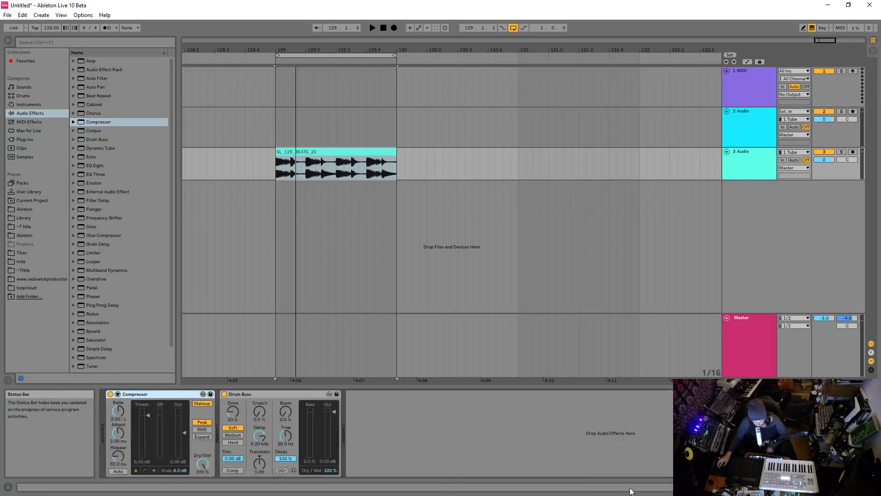
pyautogui.rightClick(166, 398)
pyautogui.click(166, 401)
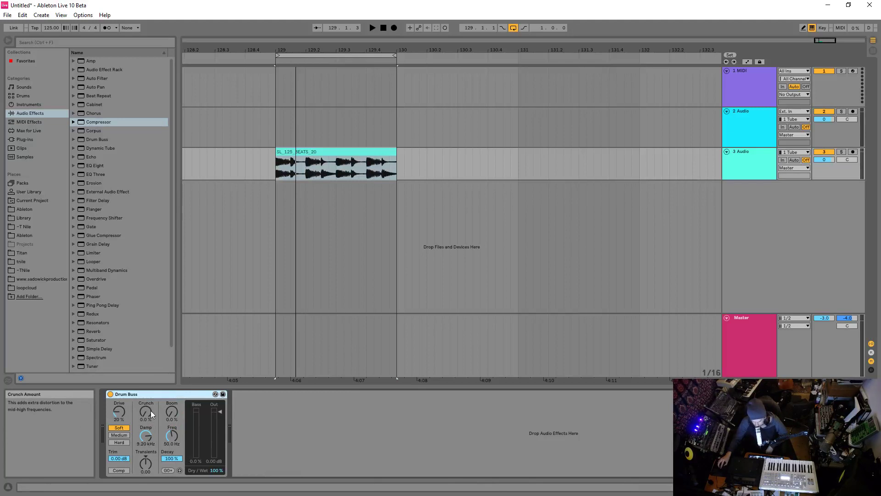
# - Sweep the Drum Buss Damp frequency up to 9.62 kHz, then lower it toward 6.38 kHz
pyautogui.moveTo(155, 431); pyautogui.dragTo(155, 427)
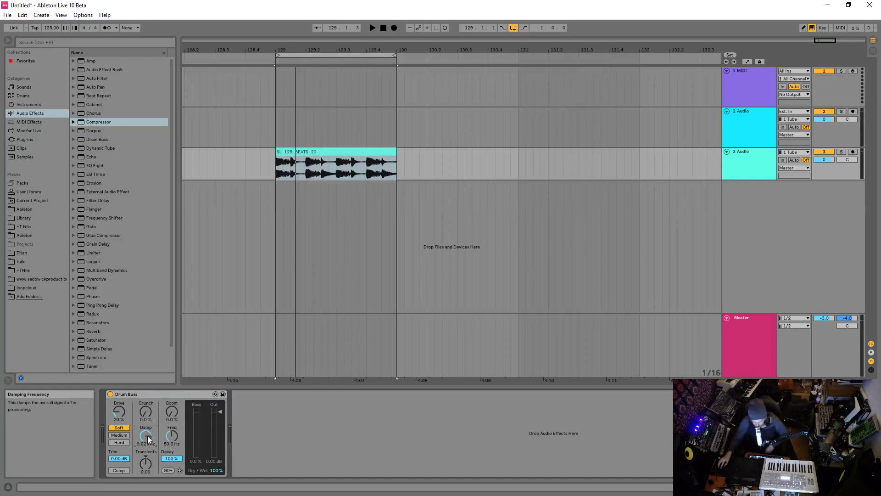
pyautogui.moveTo(145, 429); pyautogui.dragTo(145, 441)
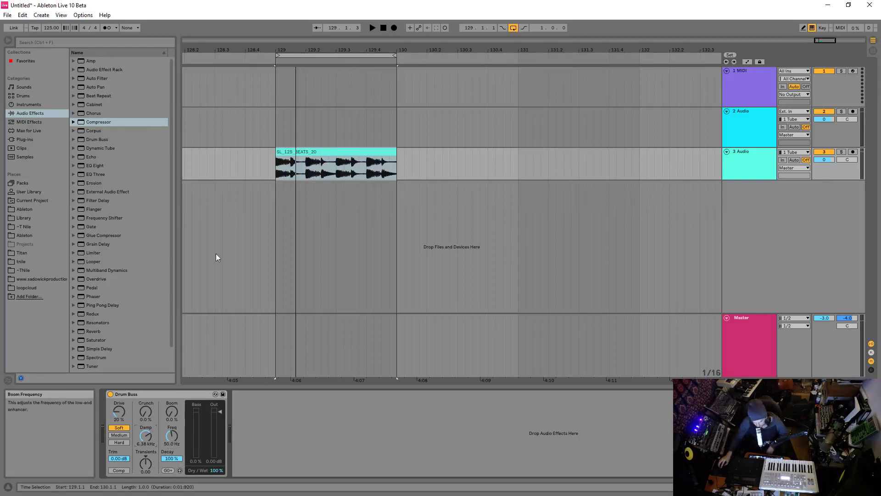
# - Compare the drum loop with Drum Buss bypassed and then active during playback
pyautogui.click(321, 166)
pyautogui.click(110, 394)
pyautogui.press('space')
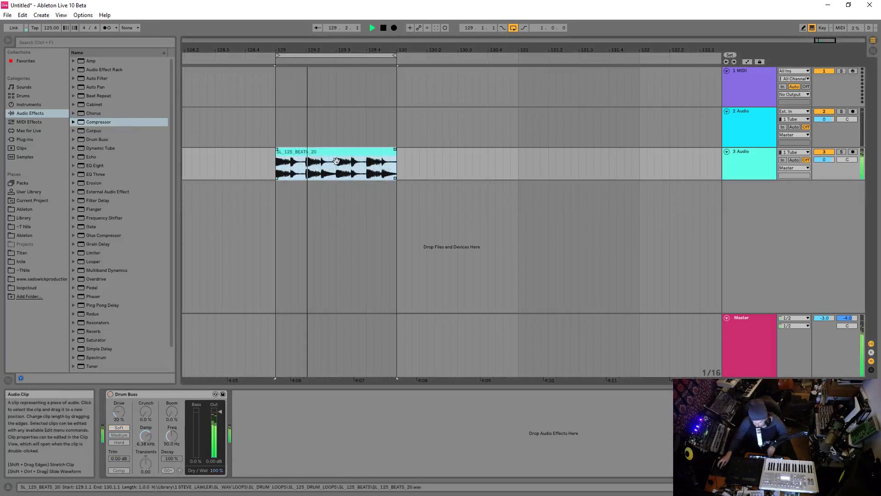
pyautogui.press('space')
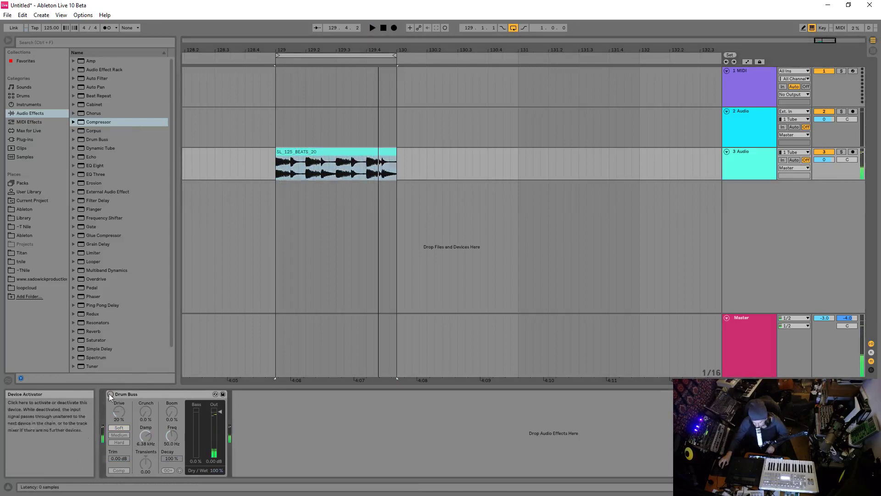
pyautogui.click(110, 394)
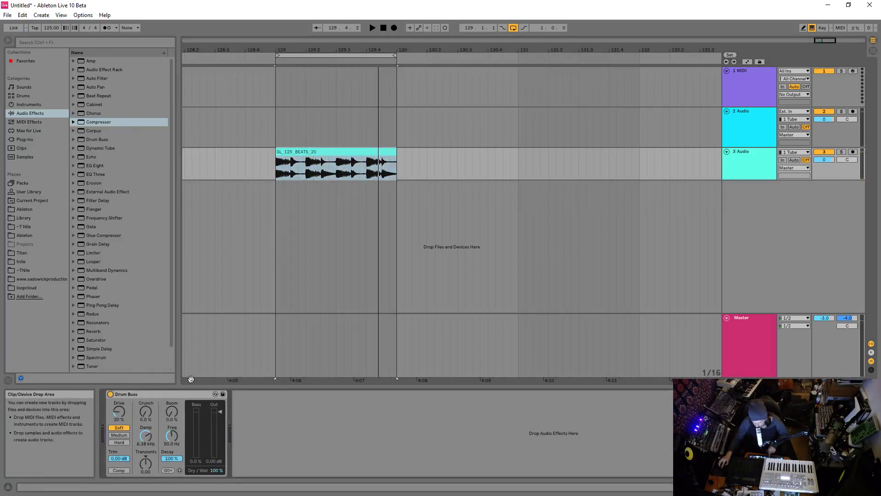
pyautogui.press('space')
pyautogui.press('space')
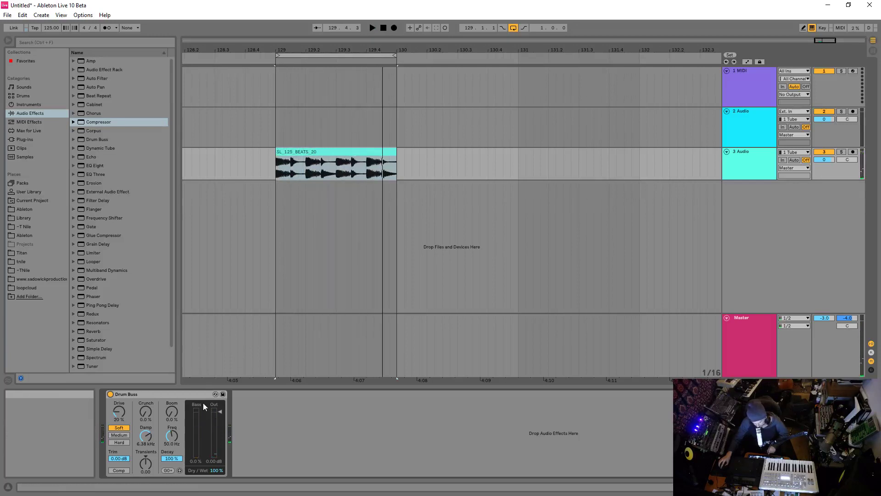
# - Push the Boom amount to 80% while playing, then set the Boom frequency to 60.8 Hz
pyautogui.moveTo(179, 414)
pyautogui.mouseDown()
pyautogui.moveTo(179, 395)
pyautogui.moveTo(179, 403)
pyautogui.mouseUp()
pyautogui.press('space')
pyautogui.press('space')
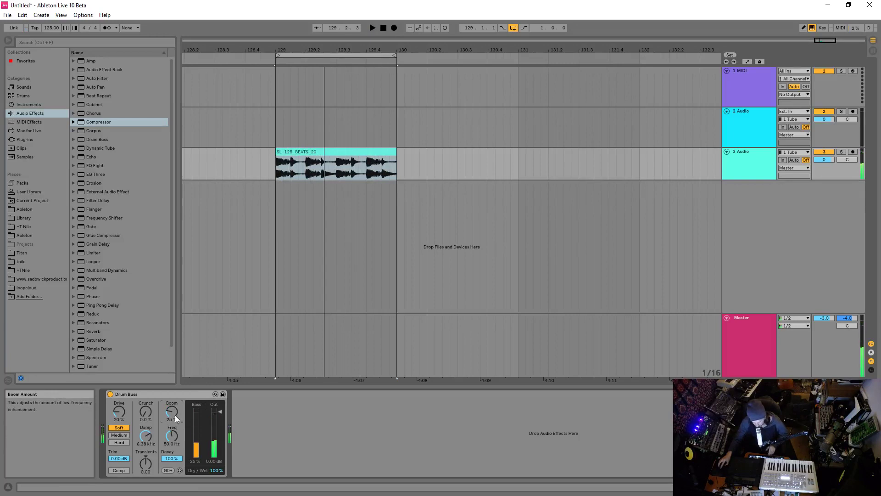
pyautogui.moveTo(176, 417)
pyautogui.mouseDown()
pyautogui.moveTo(177, 394)
pyautogui.moveTo(172, 422)
pyautogui.mouseUp()
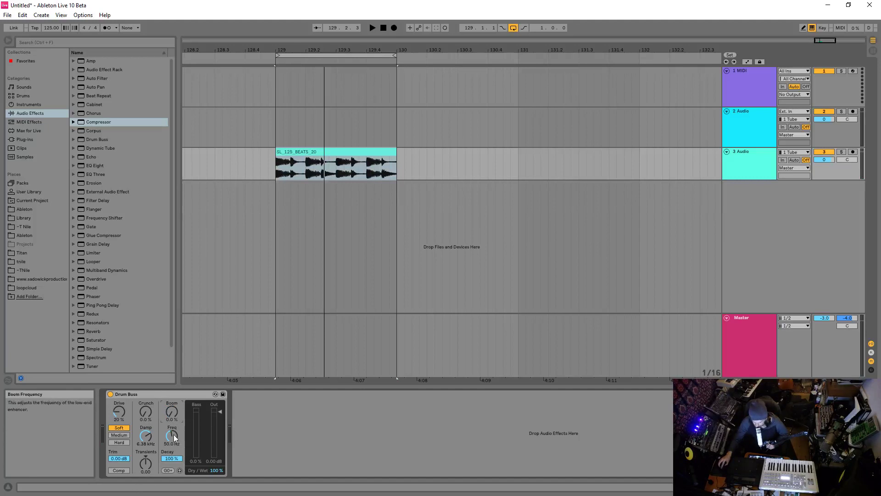
pyautogui.moveTo(174, 434); pyautogui.dragTo(175, 437)
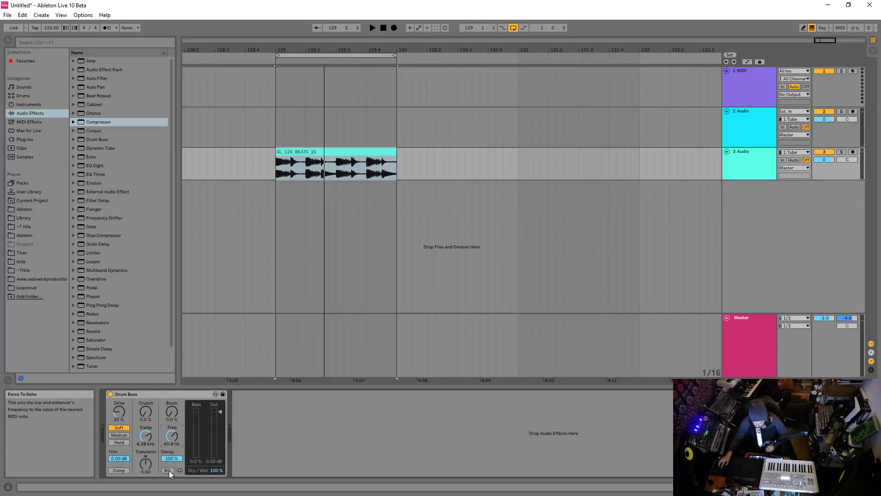
# - Force the Boom frequency to 55.0 Hz (A0) and select the 129.1.1–130.1.1 loop range
pyautogui.moveTo(175, 439); pyautogui.dragTo(175, 441)
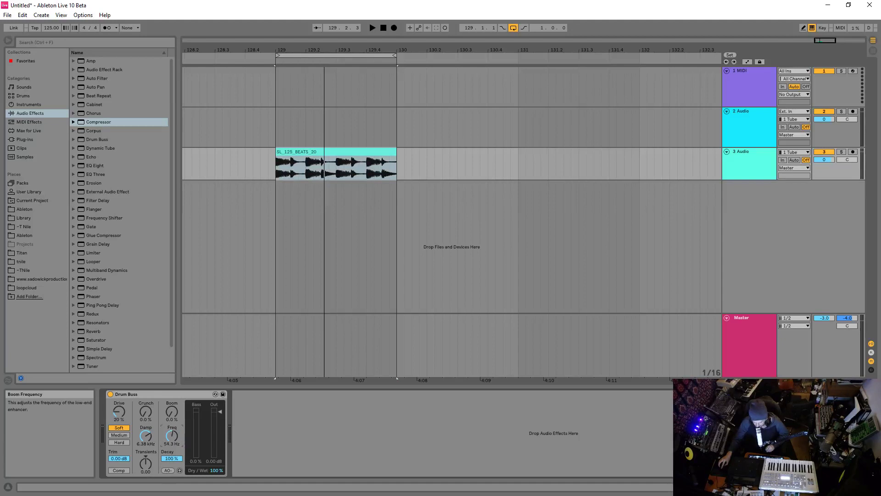
pyautogui.click(168, 469)
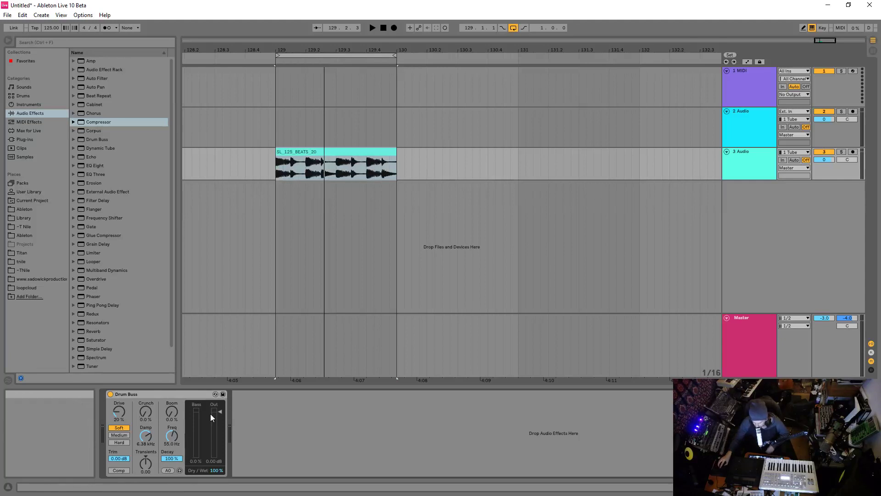
pyautogui.click(295, 151)
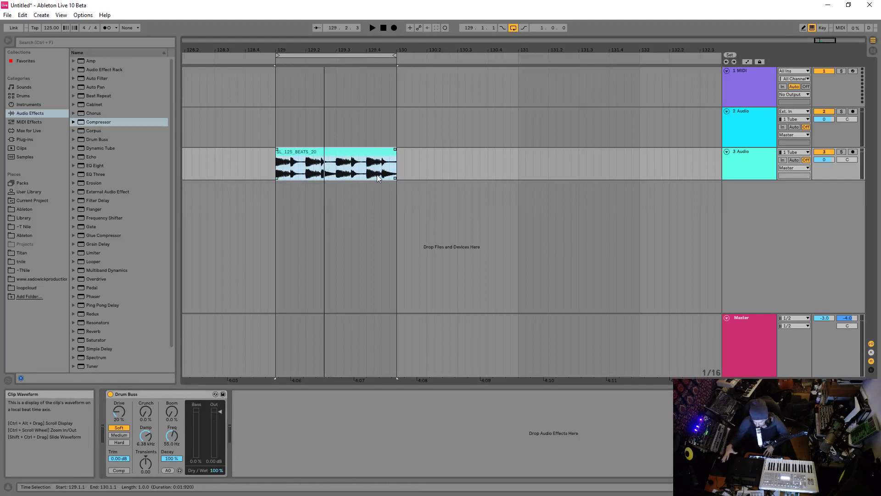
pyautogui.click(323, 168)
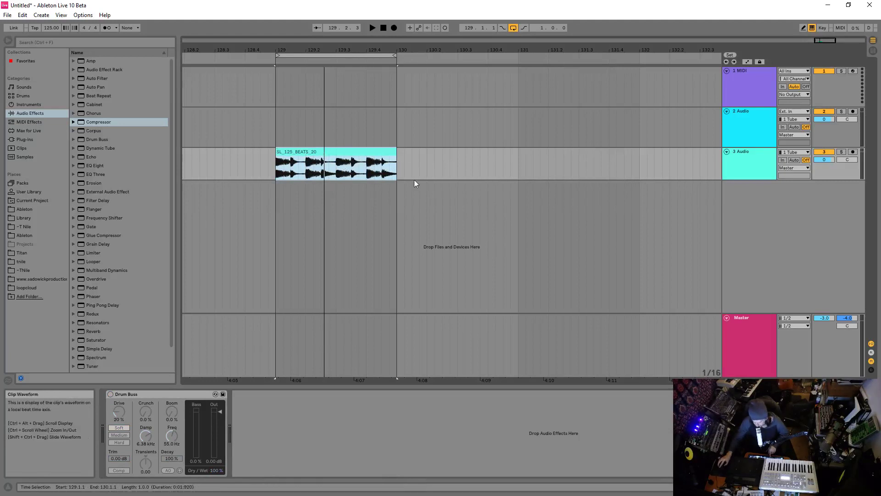
# - Play the loop with Drum Buss re-enabled and raise the Boom amount to 19%
pyautogui.press('space')
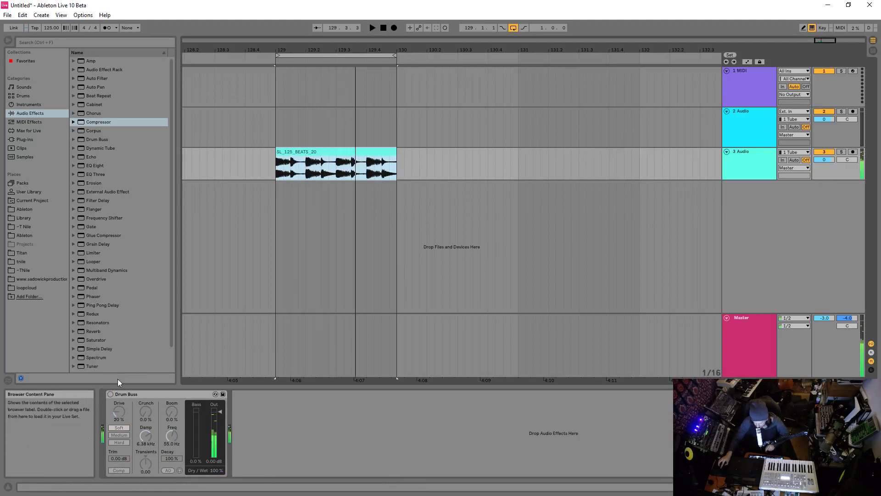
pyautogui.click(110, 393)
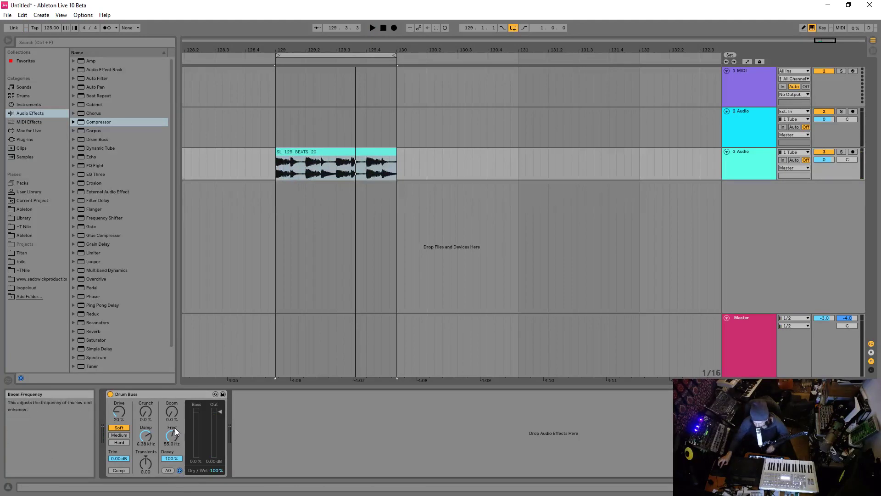
pyautogui.moveTo(173, 414); pyautogui.dragTo(172, 448)
# - Shape the boom during playback: amount up toward 58%, Decay shortened to about 37%
pyautogui.press('space')
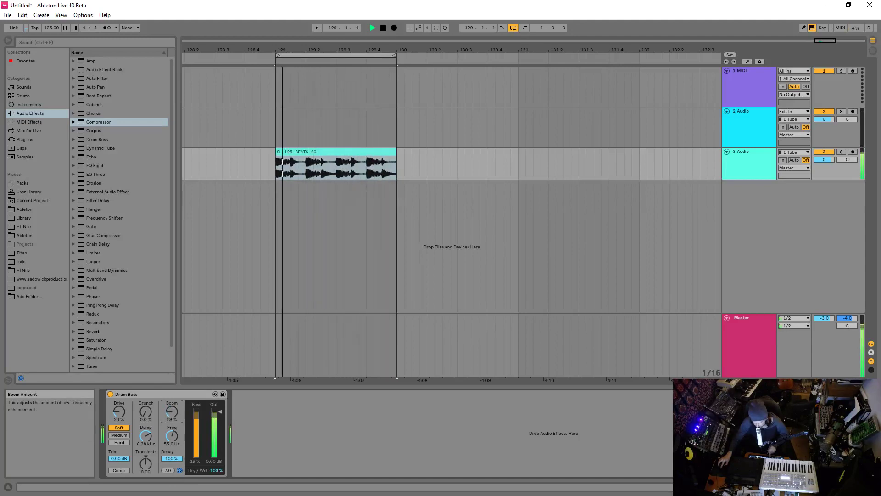
pyautogui.press('space')
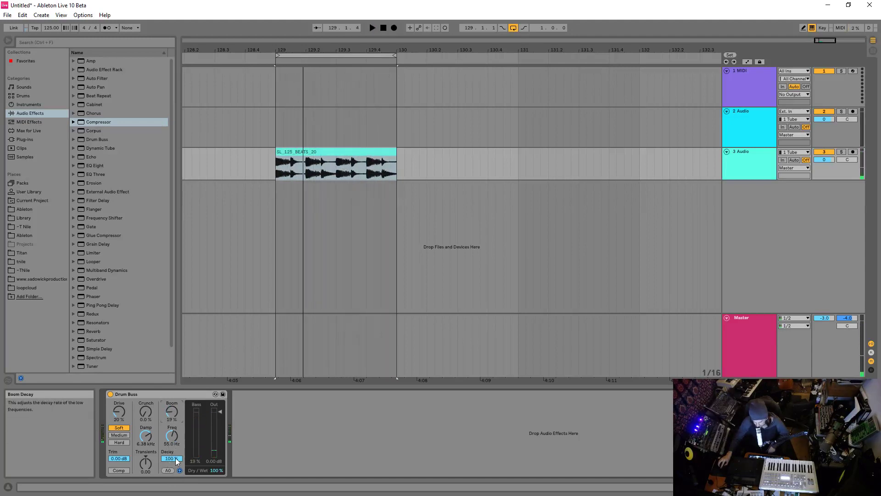
pyautogui.moveTo(175, 460); pyautogui.dragTo(175, 478)
pyautogui.press('space')
pyautogui.moveTo(174, 463); pyautogui.dragTo(174, 477)
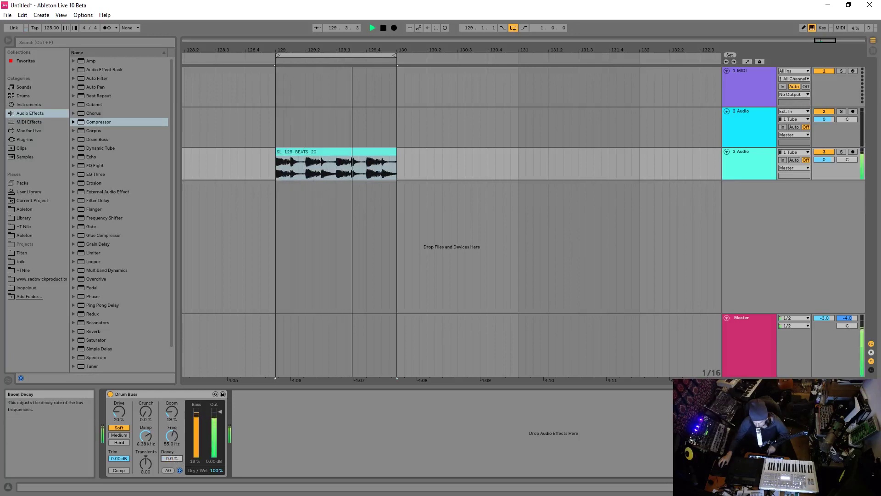
pyautogui.moveTo(171, 411); pyautogui.dragTo(172, 394)
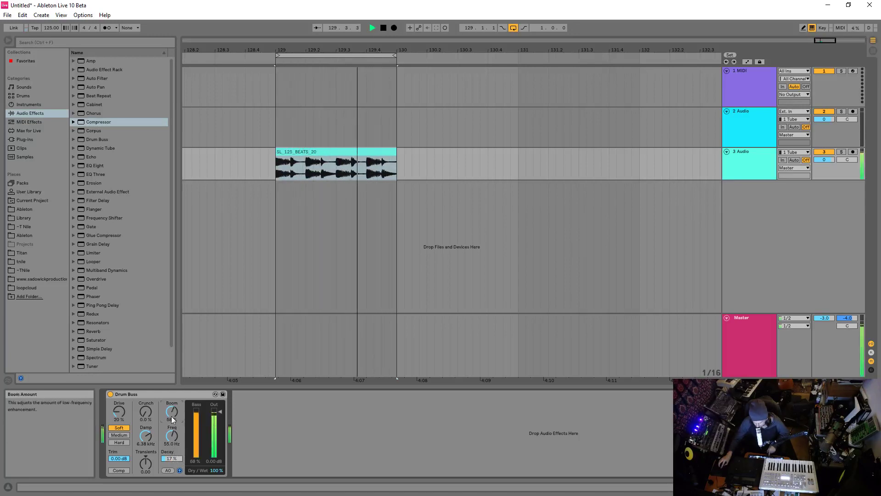
pyautogui.press('space')
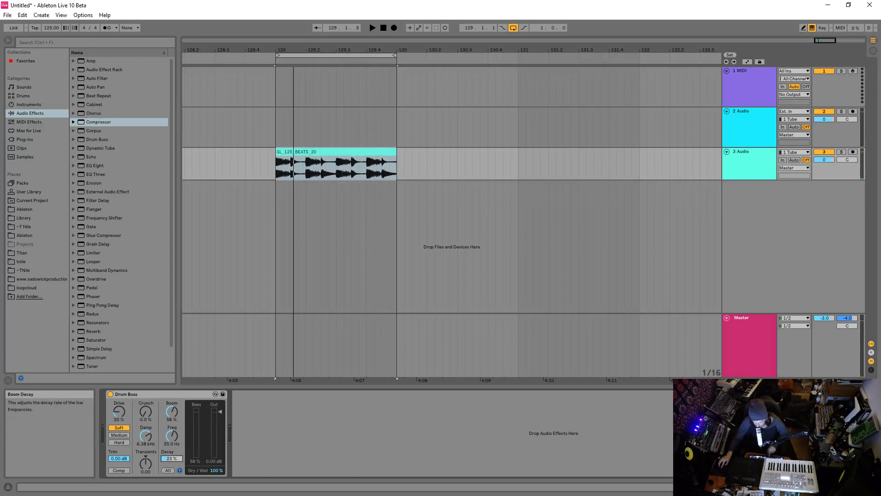
pyautogui.press('space')
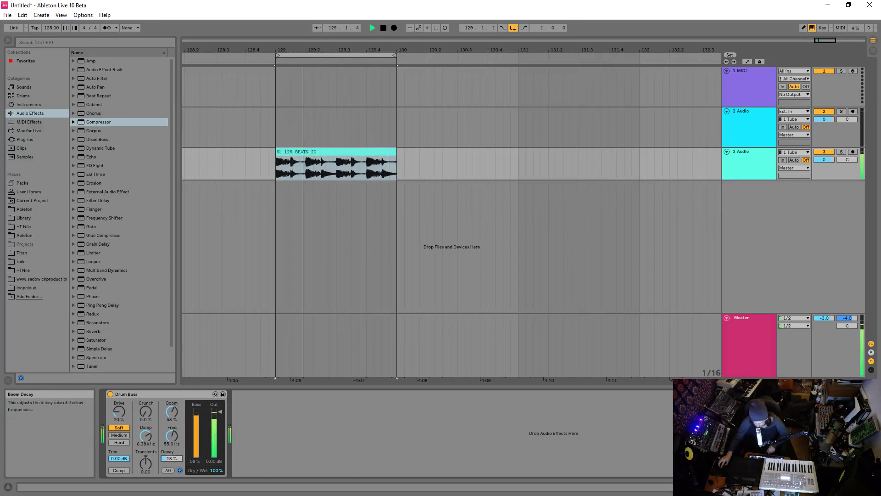
pyautogui.moveTo(174, 462); pyautogui.dragTo(172, 443)
pyautogui.press('space')
pyautogui.press('space')
# - Zero the Boom amount, enable Boom Audition, and bring Boom back up to 21%
pyautogui.moveTo(171, 411); pyautogui.dragTo(172, 436)
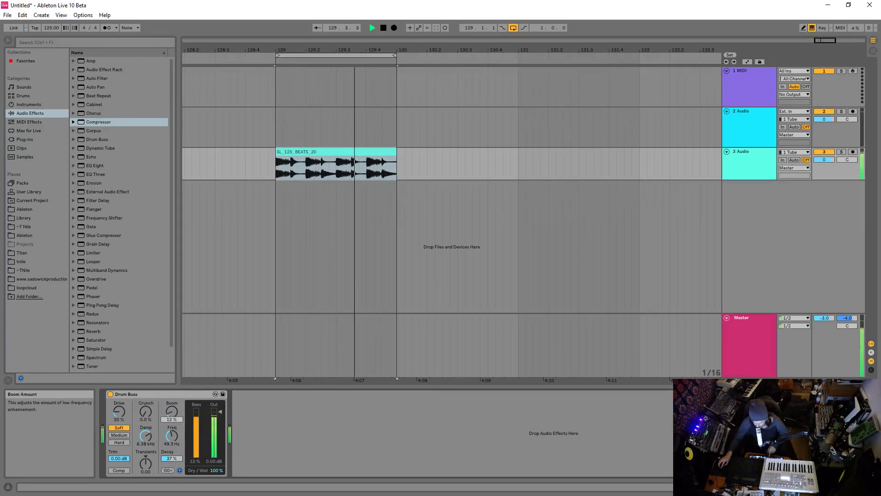
pyautogui.click(180, 470)
pyautogui.moveTo(171, 412); pyautogui.dragTo(172, 403)
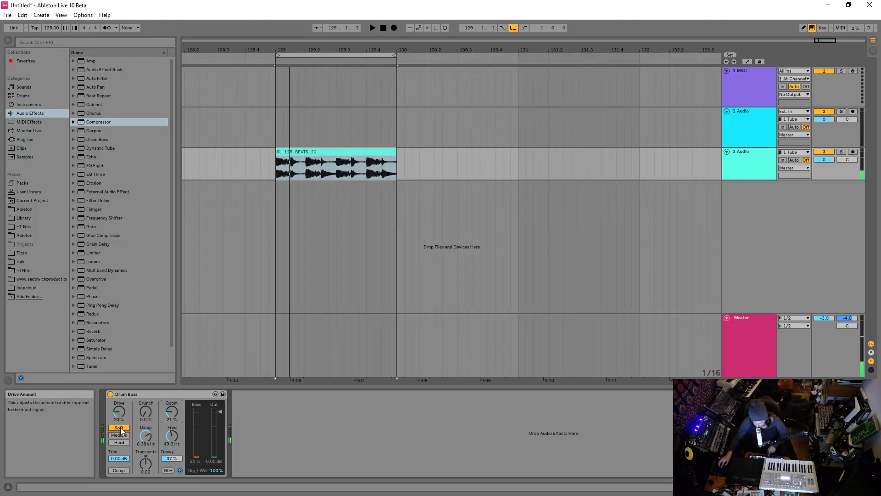
# - Reduce Drum Buss Drive to about 14% and audition the loop
pyautogui.moveTo(122, 411); pyautogui.dragTo(172, 403)
pyautogui.press('space')
pyautogui.press('space')
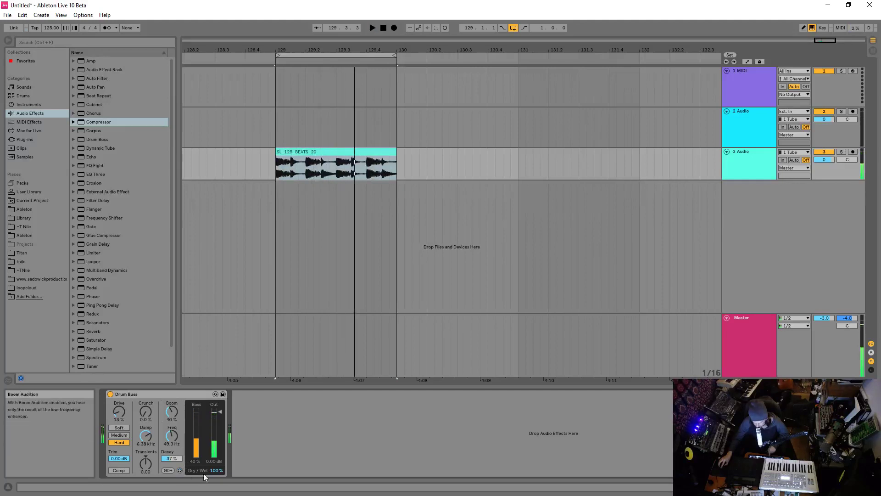
pyautogui.press('space')
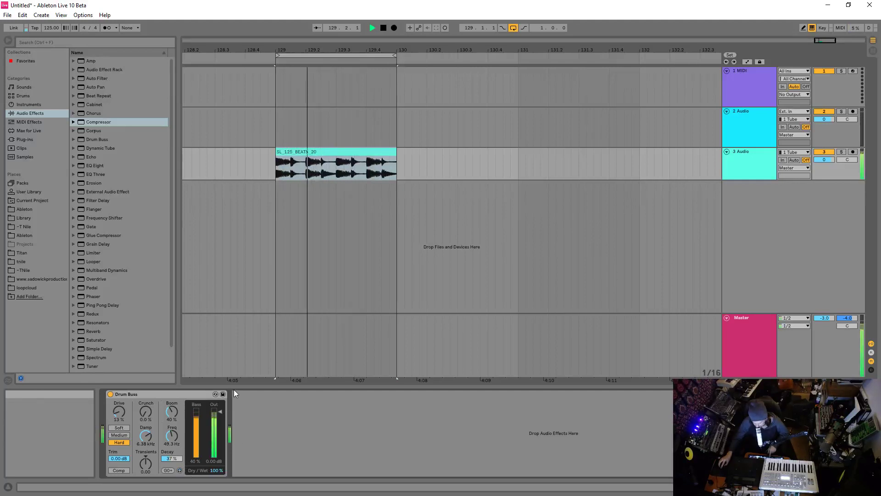
pyautogui.press('space')
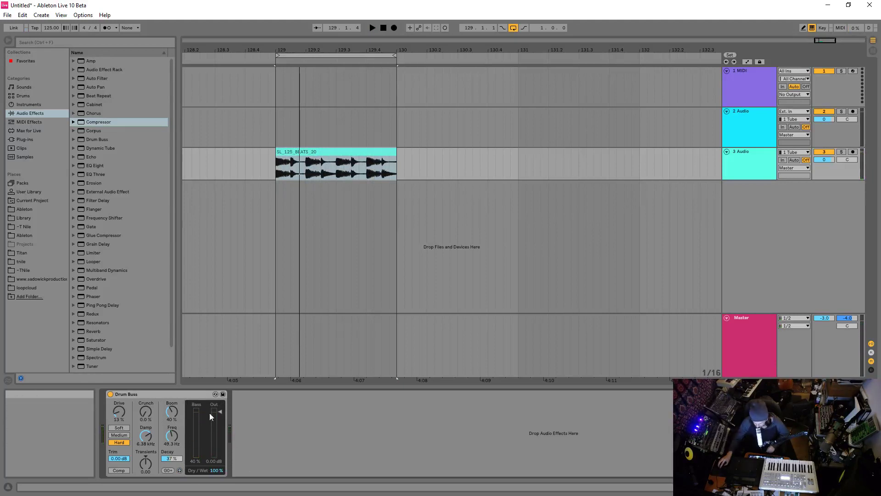
pyautogui.rightClick(178, 394)
pyautogui.press('Escape')
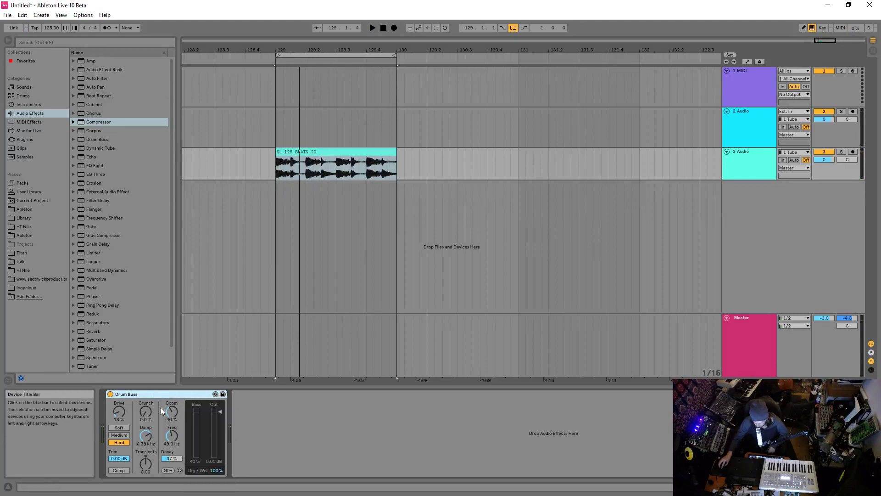
# - Set Drum Buss fully dry to compare, then group it into an Audio Effect Rack
pyautogui.moveTo(214, 471); pyautogui.dragTo(214, 491)
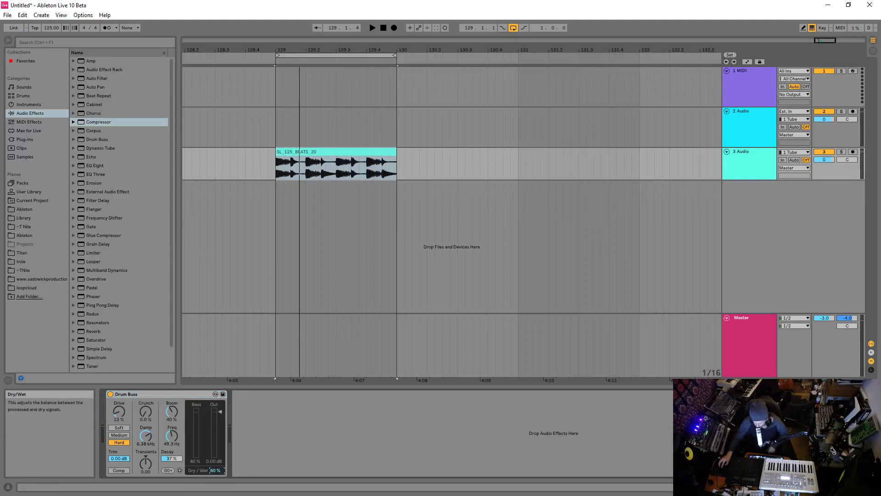
pyautogui.rightClick(145, 396)
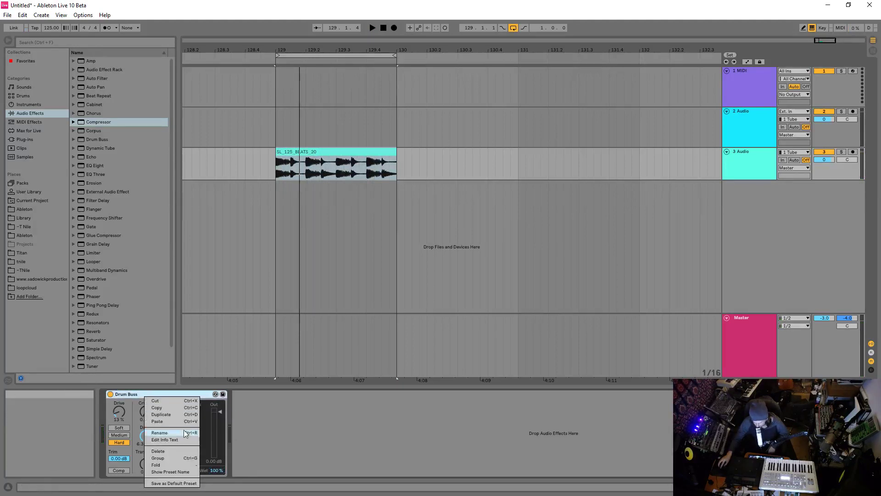
pyautogui.click(180, 458)
# - Hide the Info View and show the rack's chain list with its Chain selected
pyautogui.hotkey('shift', '?')
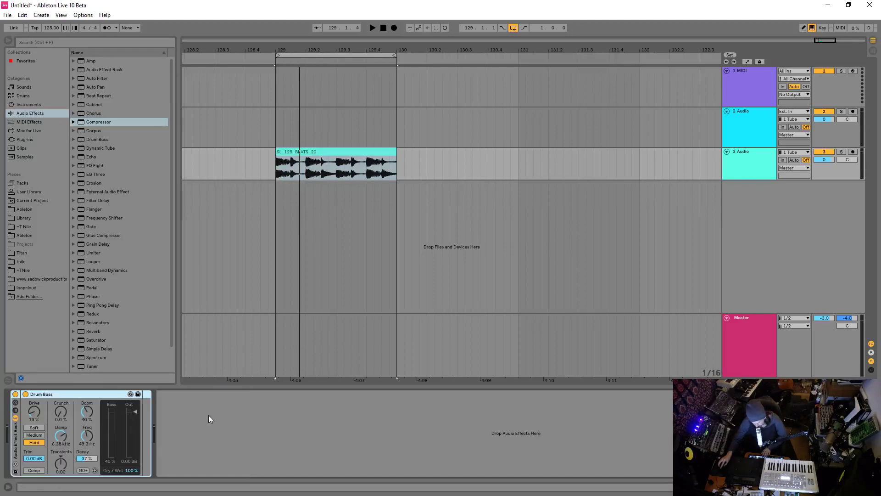
pyautogui.click(15, 411)
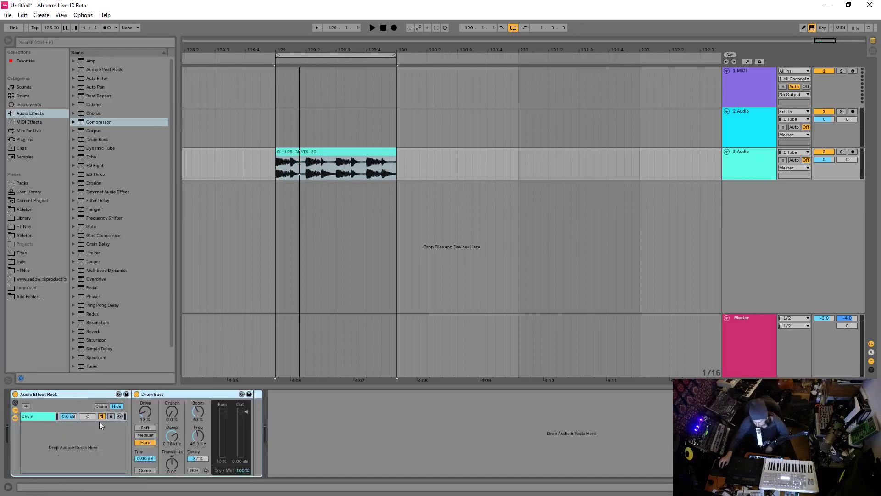
pyautogui.rightClick(70, 430)
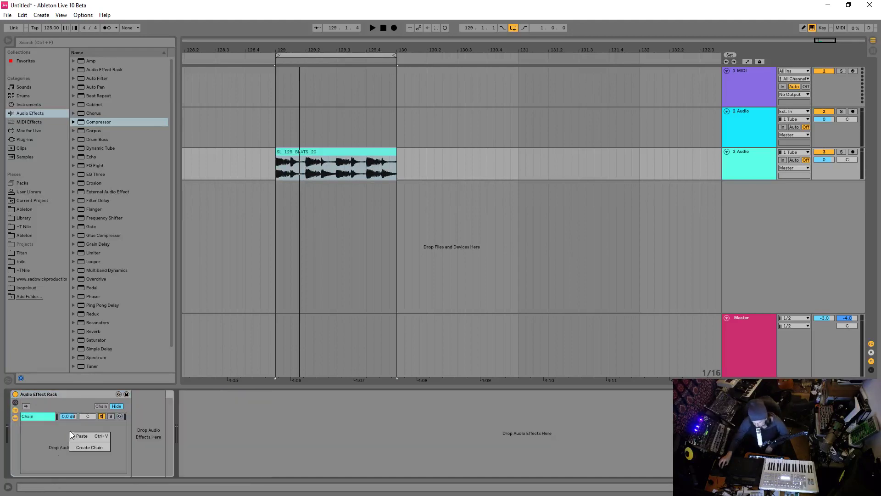
pyautogui.click(33, 417)
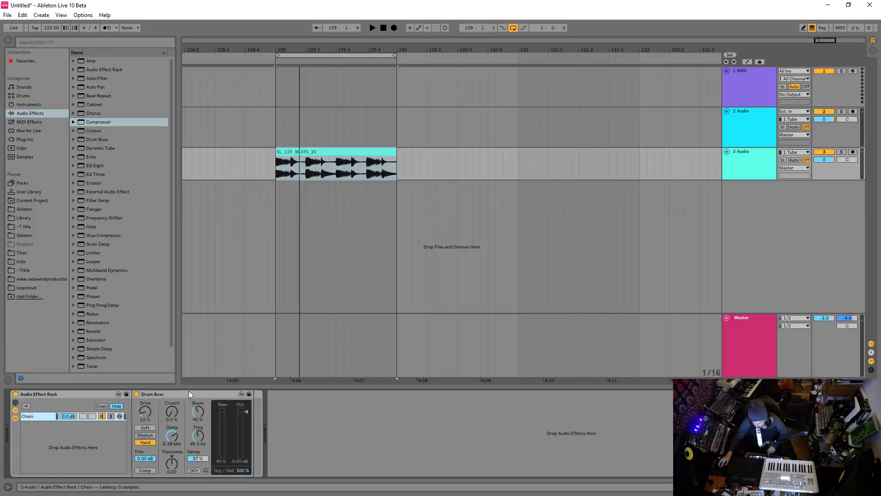
# - Turn off Boom Audition and place EQ Eight after Drum Buss in the rack chain
pyautogui.click(205, 470)
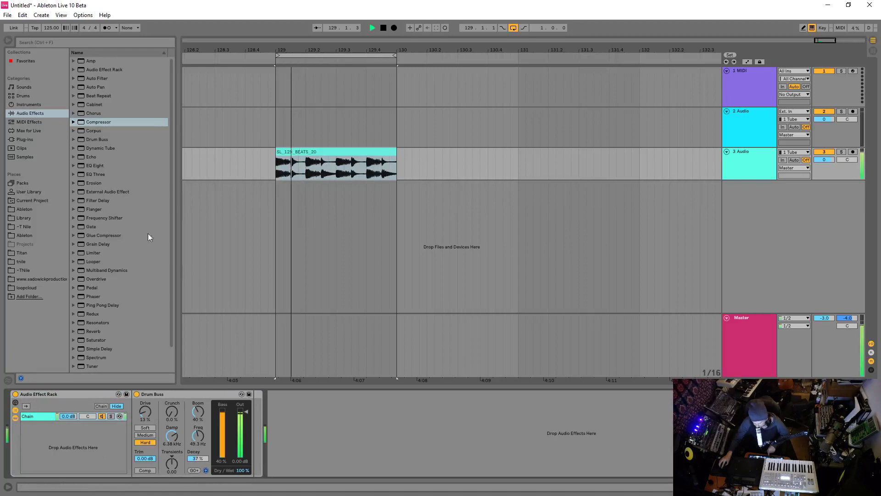
pyautogui.moveTo(90, 165); pyautogui.dragTo(343, 446)
pyautogui.press('space')
pyautogui.press('space')
# - Enable EQ Eight band 8 as a low-pass and sweep it down to about 133 Hz
pyautogui.click(436, 471)
pyautogui.click(441, 465)
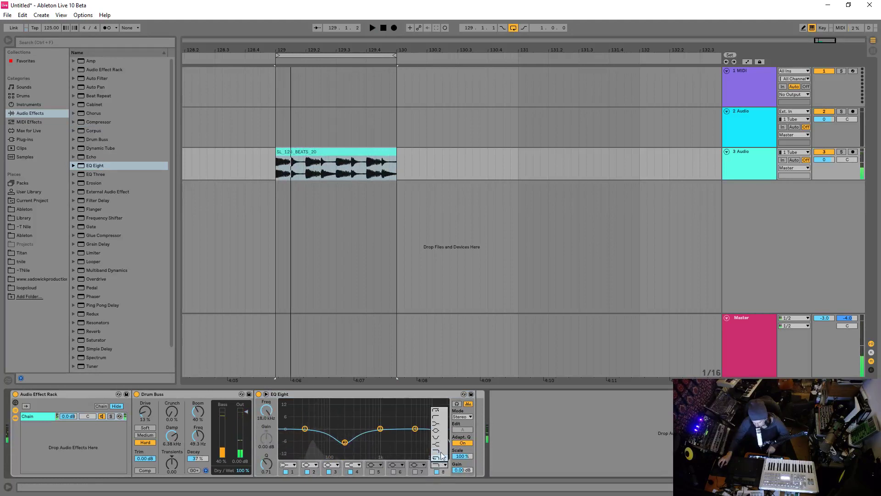
pyautogui.click(443, 459)
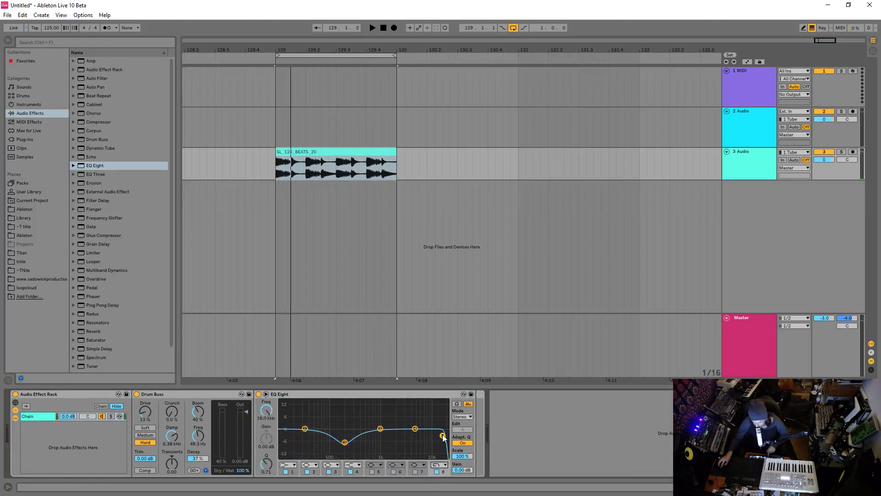
pyautogui.moveTo(345, 442); pyautogui.dragTo(343, 432)
pyautogui.moveTo(443, 436); pyautogui.dragTo(428, 434)
pyautogui.press('space')
pyautogui.moveTo(360, 434); pyautogui.dragTo(337, 440)
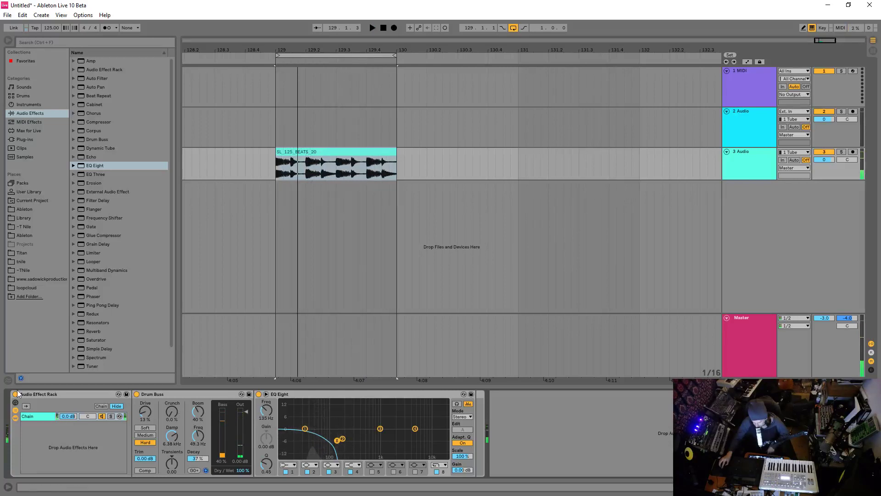
pyautogui.press('space')
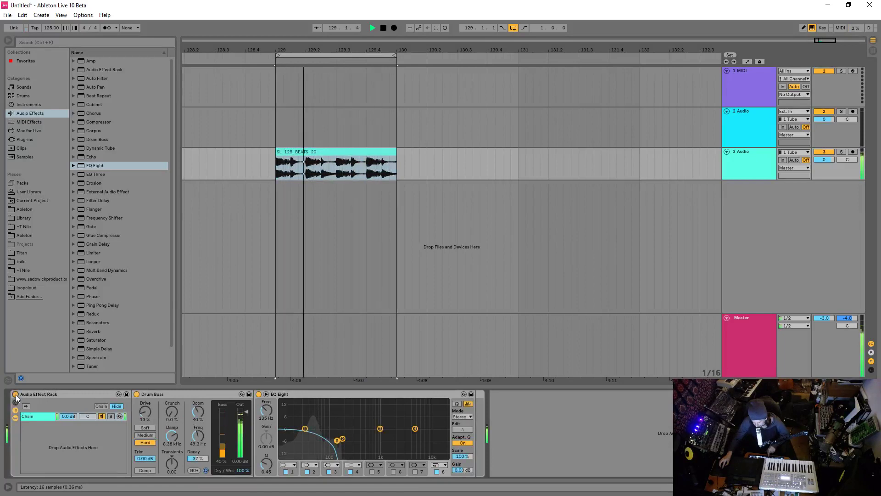
pyautogui.press('space')
# - Create a second empty chain in the rack and put an EQ Eight on it
pyautogui.click(177, 392)
pyautogui.press('Delete')
pyautogui.click(173, 393)
pyautogui.press('Delete')
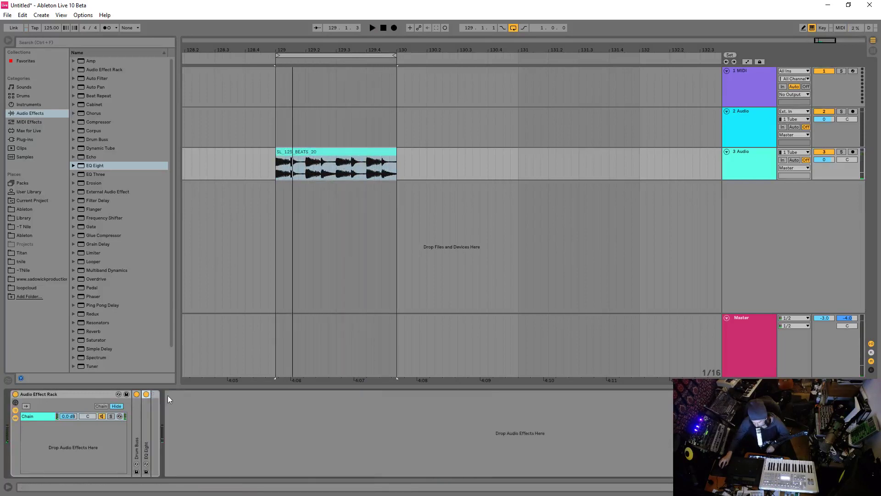
pyautogui.rightClick(73, 435)
pyautogui.click(84, 452)
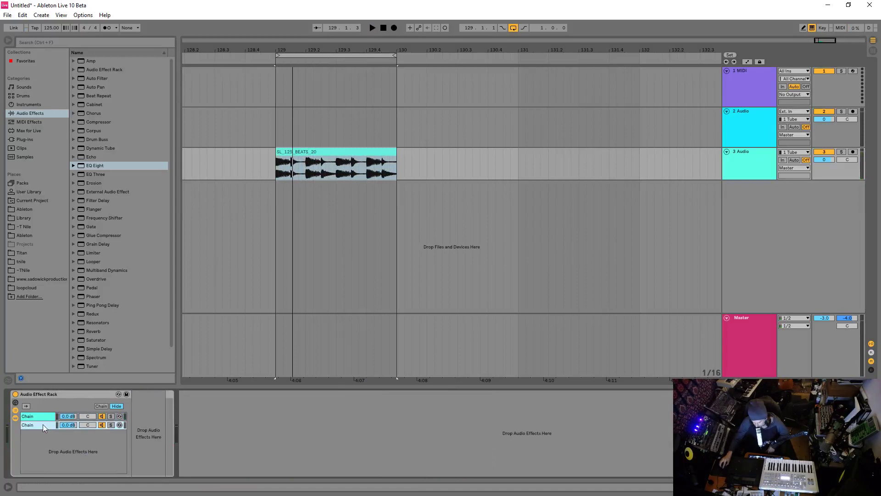
pyautogui.moveTo(95, 168); pyautogui.dragTo(190, 442)
# - Unsolo the first chain and expand its Drum Buss controls while auditioning the drum loop
pyautogui.press('space')
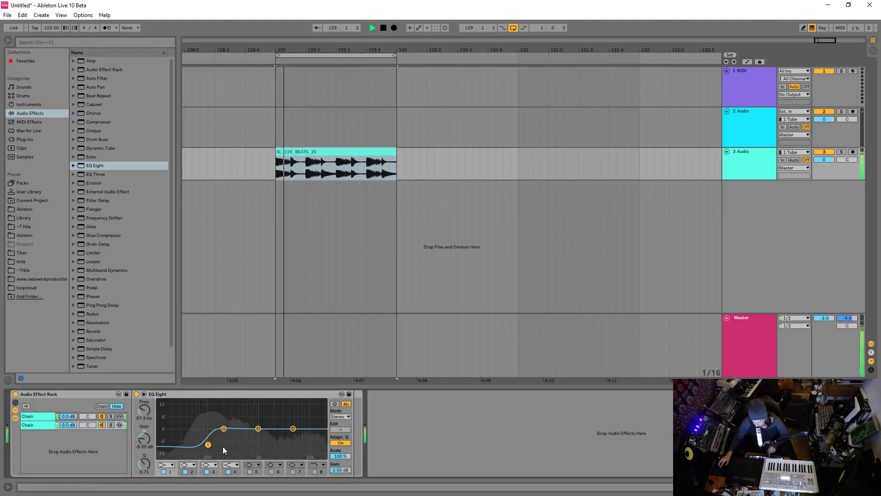
pyautogui.click(53, 416)
pyautogui.press('space')
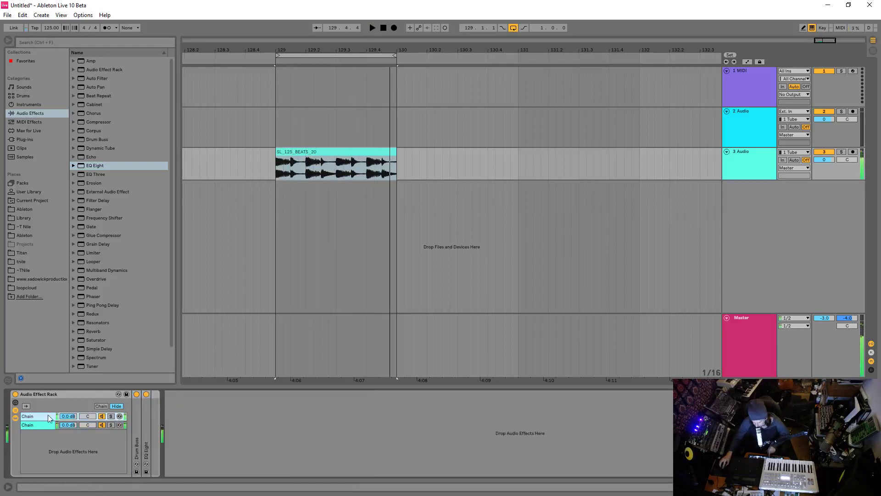
pyautogui.doubleClick(134, 418)
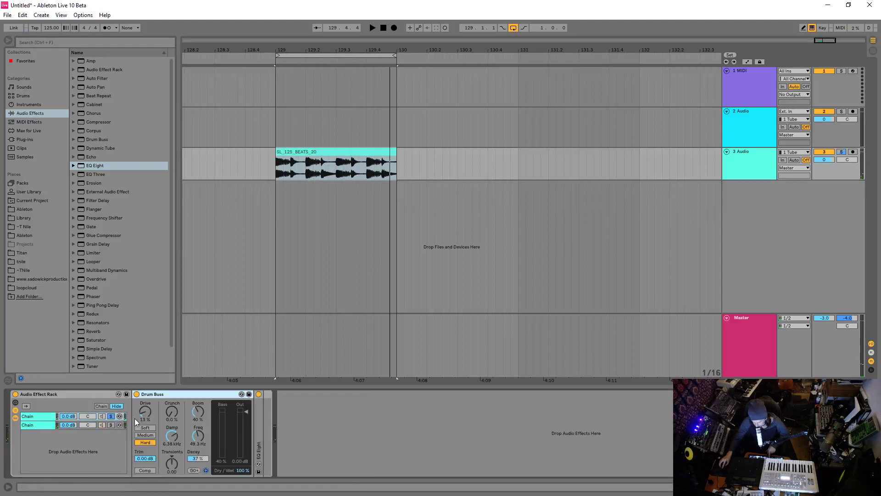
pyautogui.click(111, 416)
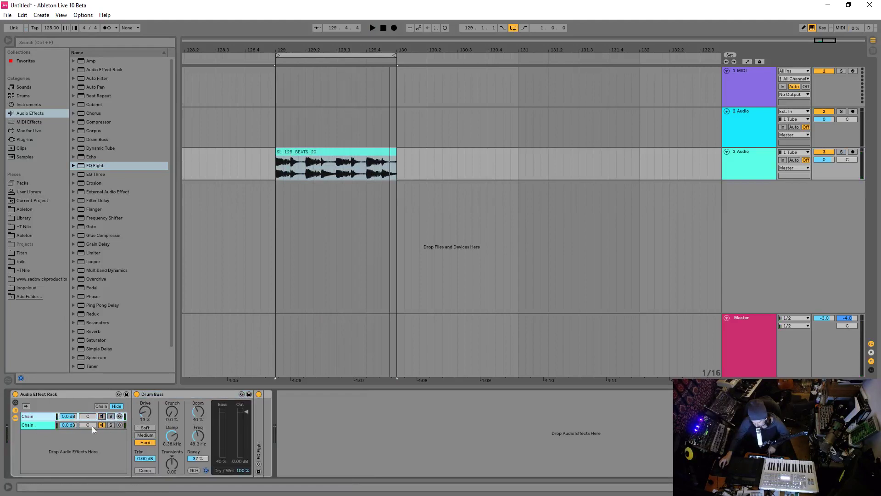
pyautogui.press('space')
# - Cut the second chain's lows with EQ band 1 at 100 Hz, -11.3 dB, then bypass the rack
pyautogui.click(30, 425)
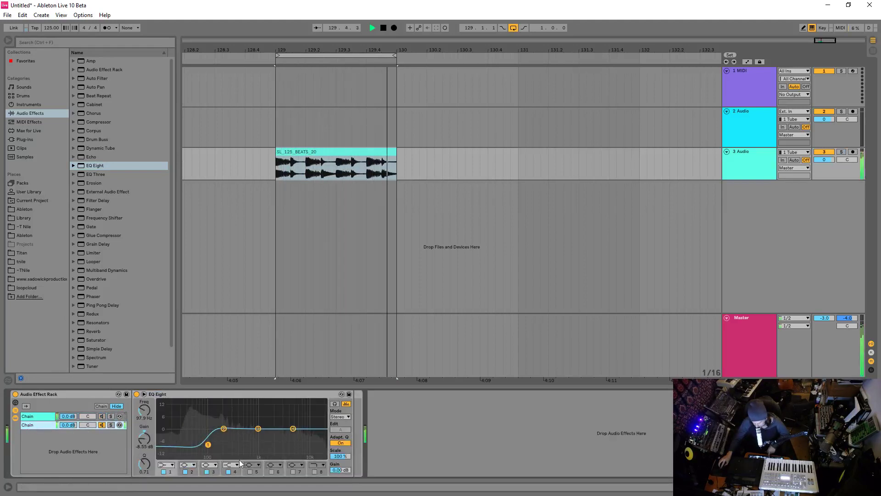
pyautogui.moveTo(208, 444); pyautogui.dragTo(208, 449)
pyautogui.click(118, 425)
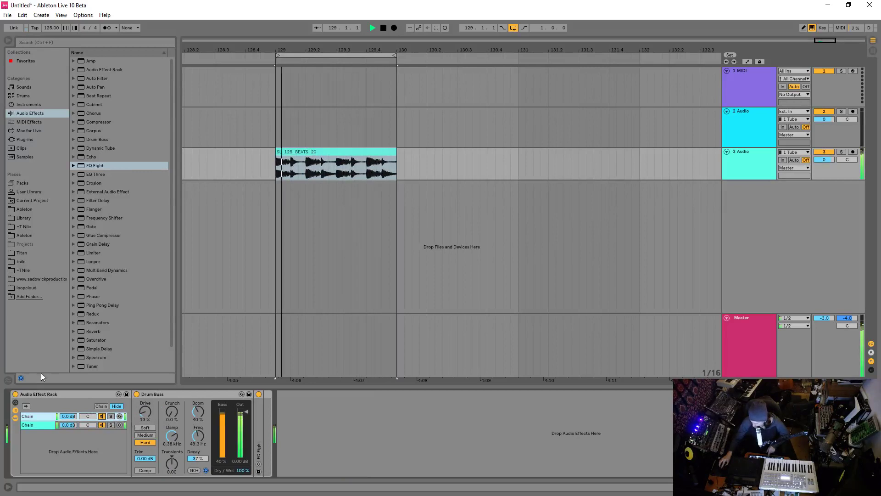
pyautogui.click(16, 394)
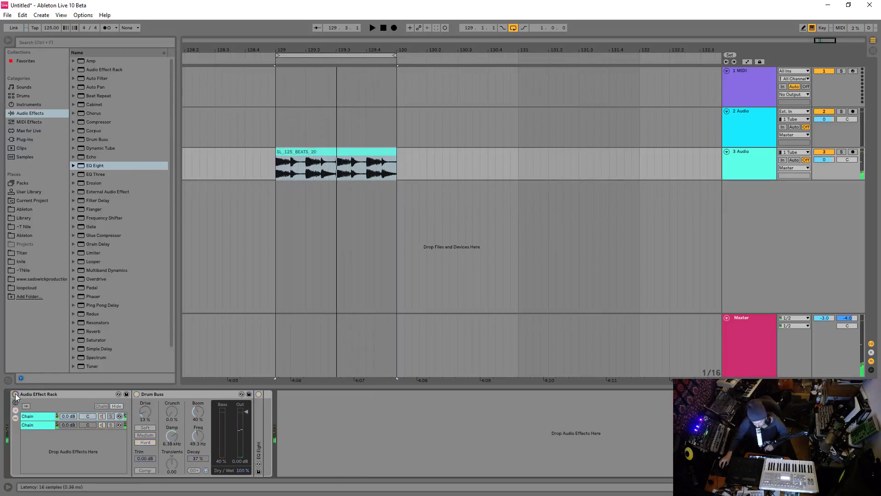
# - A/B the rack off and on, leave it active, then add an EQ Eight after Drum Buss
pyautogui.click(15, 395)
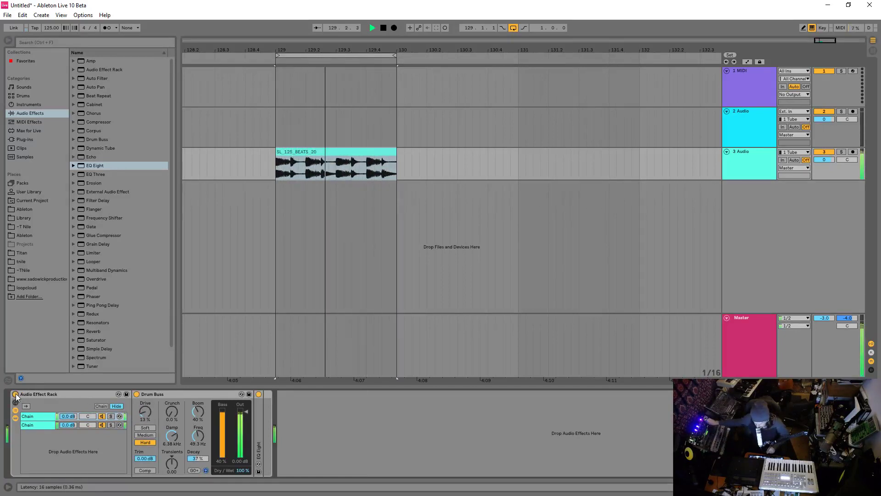
pyautogui.click(16, 394)
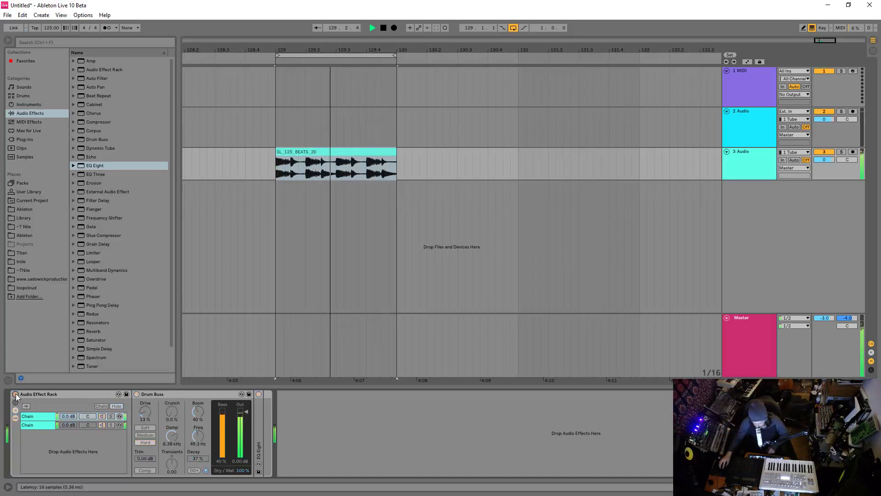
pyautogui.click(15, 395)
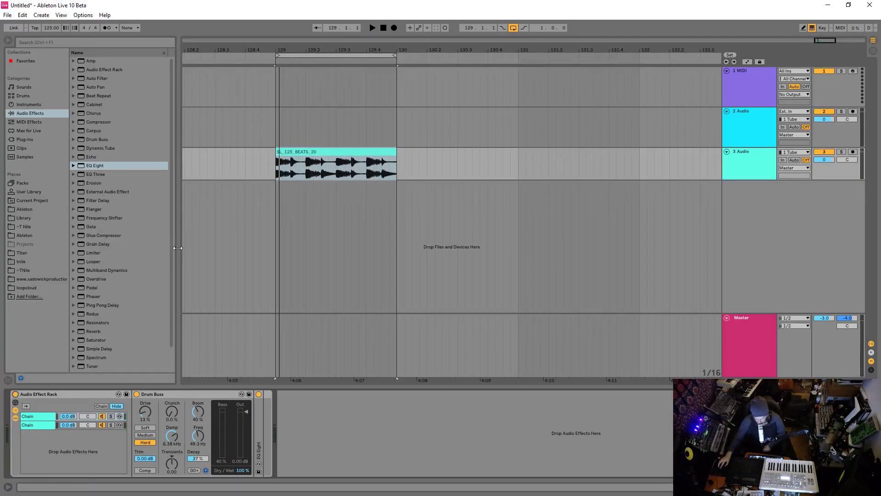
pyautogui.click(89, 166)
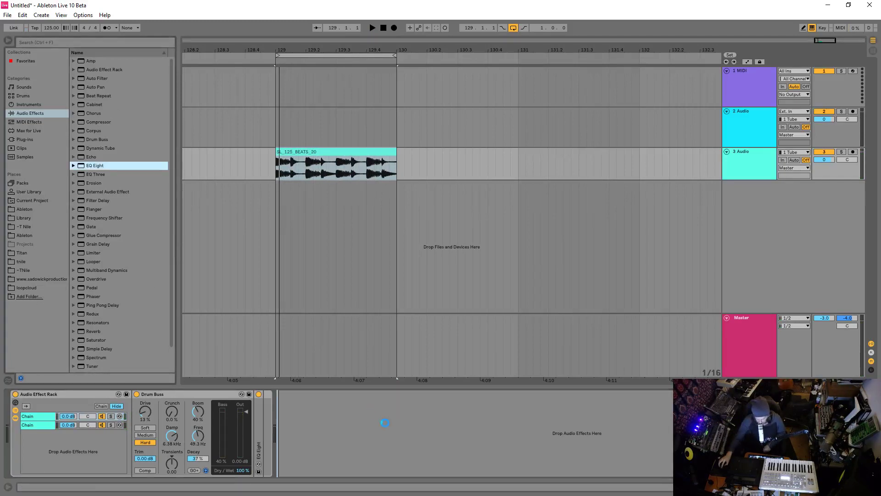
pyautogui.moveTo(386, 427); pyautogui.dragTo(381, 429)
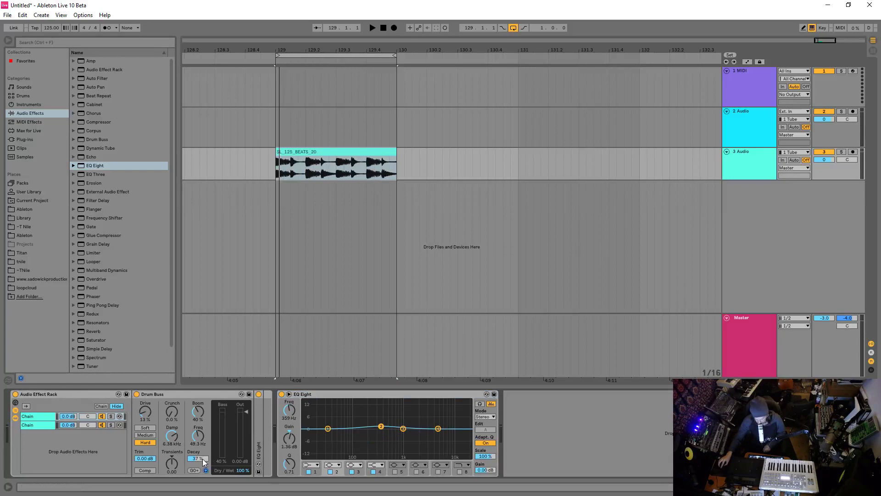
# - Set Drum Buss decay to 100%, Chain 2 volume to -4.0 dB, and EQ band 2 to -0.87 dB
pyautogui.moveTo(204, 465); pyautogui.dragTo(204, 432)
pyautogui.press('space')
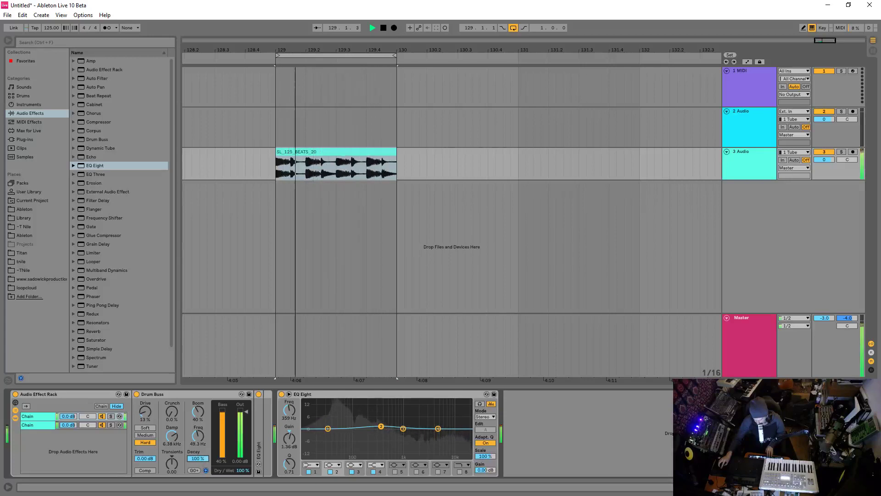
pyautogui.click(104, 417)
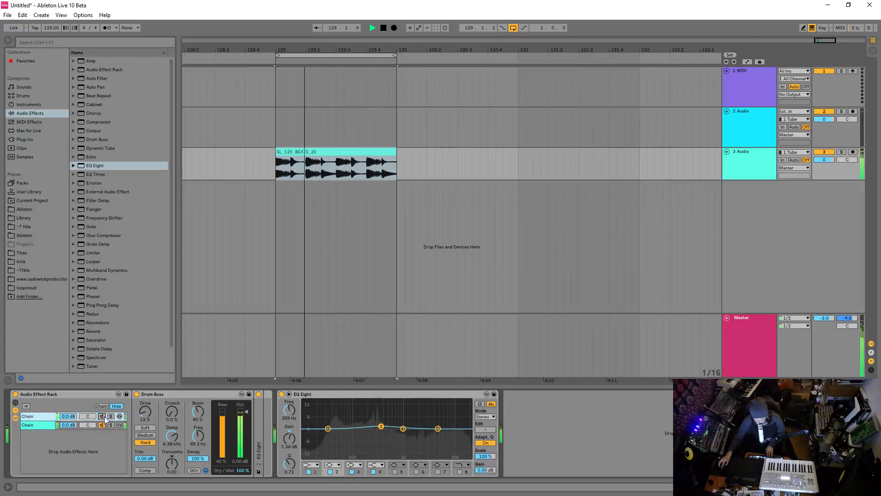
pyautogui.moveTo(68, 425)
pyautogui.mouseDown()
pyautogui.moveTo(68, 441)
pyautogui.moveTo(68, 408)
pyautogui.mouseUp()
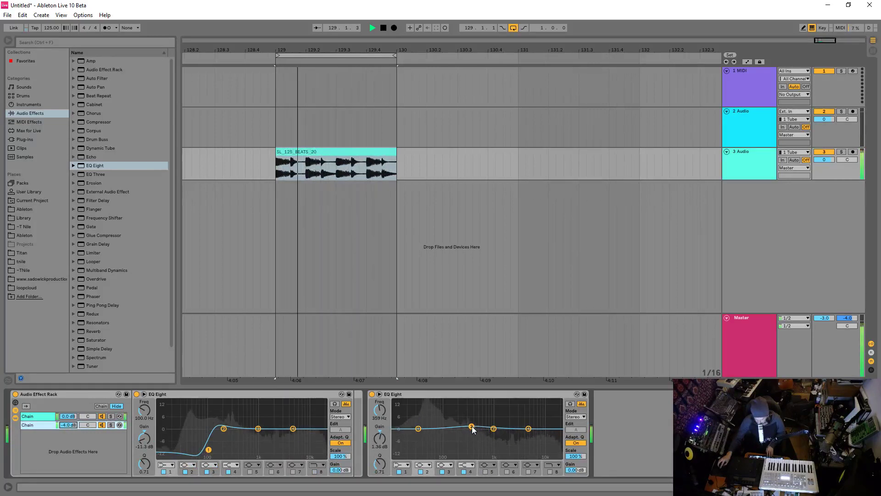
pyautogui.moveTo(471, 427); pyautogui.dragTo(472, 434)
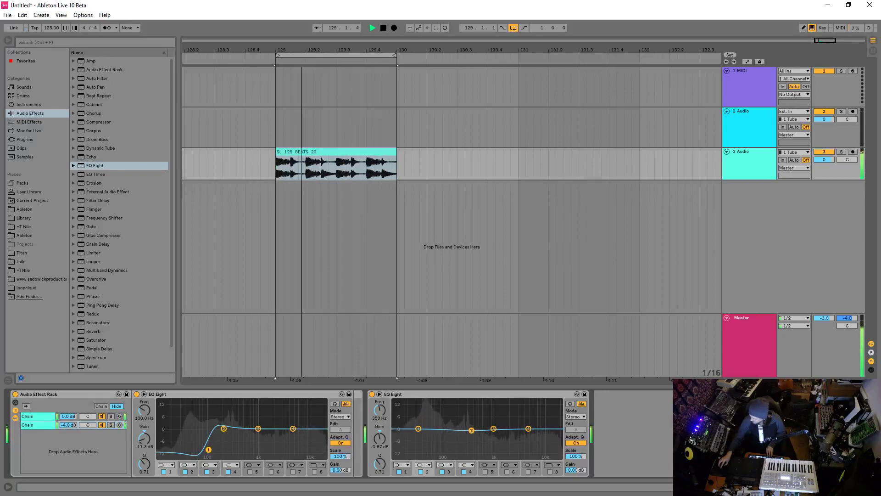
# - Compare the rack bypassed and active, then raise Chain 2's volume to -0.2 dB
pyautogui.press('space')
pyautogui.click(15, 396)
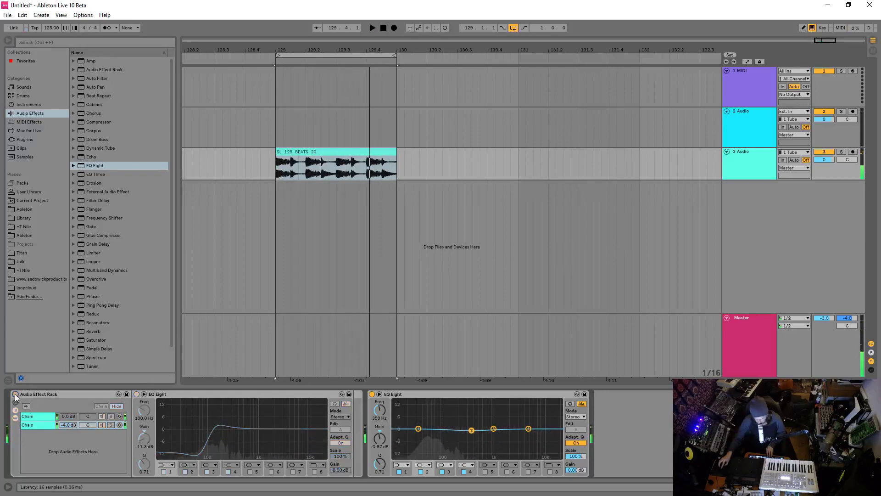
pyautogui.press('space')
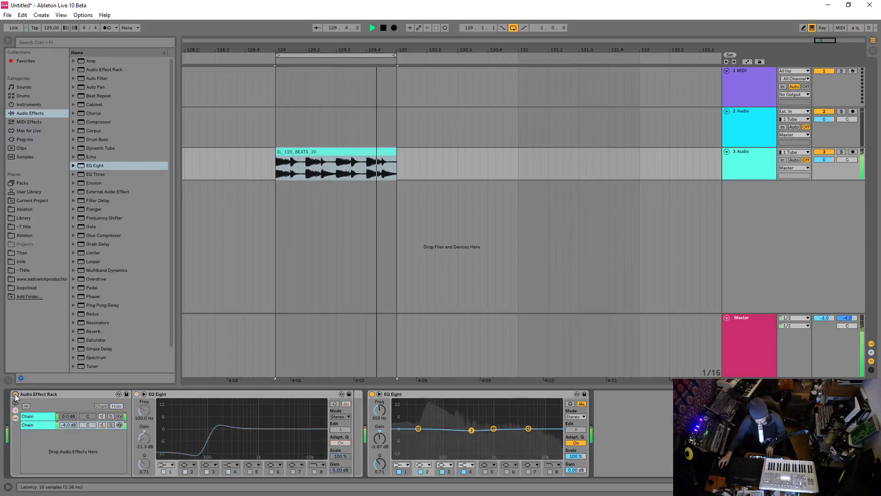
pyautogui.click(15, 395)
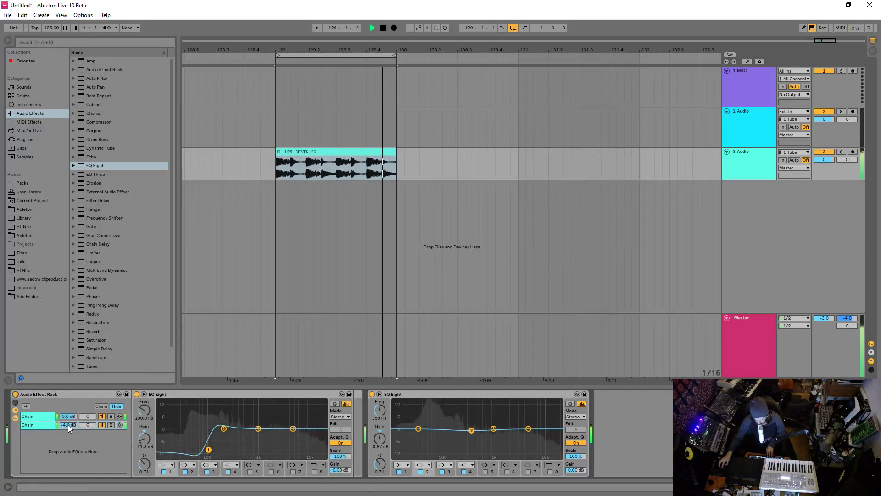
pyautogui.moveTo(68, 425); pyautogui.dragTo(67, 423)
pyautogui.press('space')
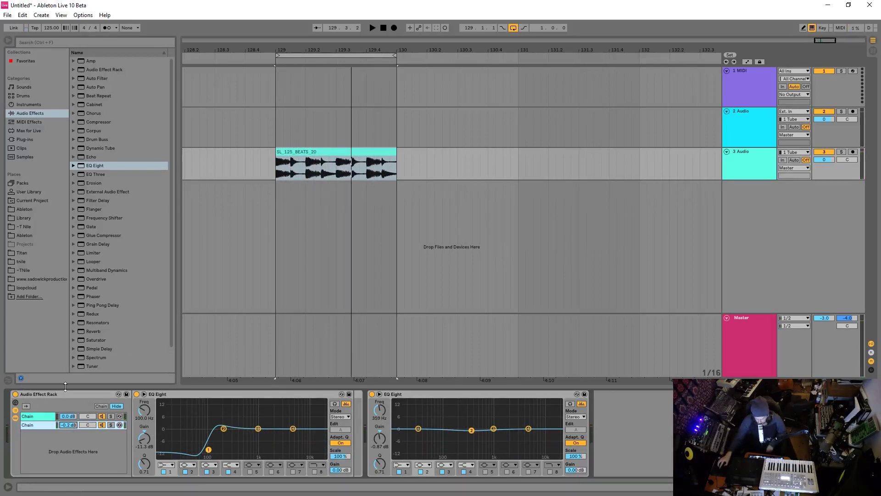
pyautogui.click(44, 425)
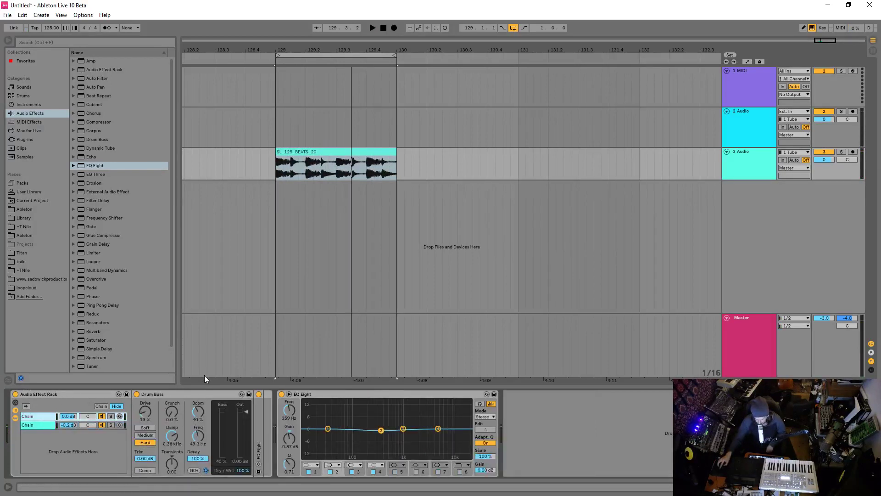